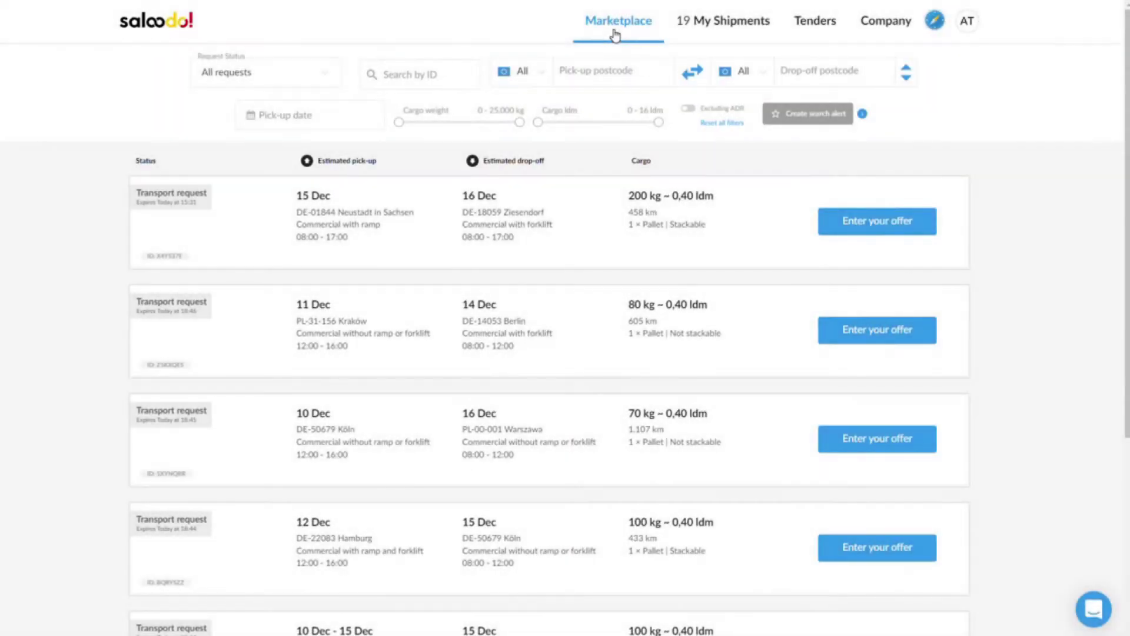
- Set both pick-up and drop-off country filters to Germany
click(532, 81)
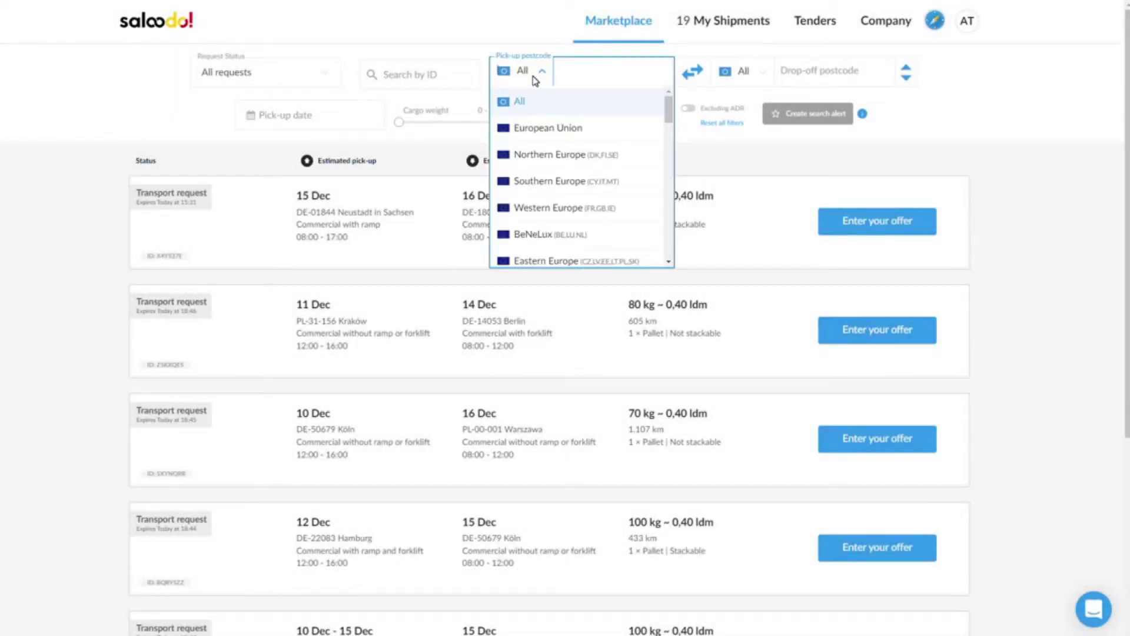
text(ger)
click(533, 104)
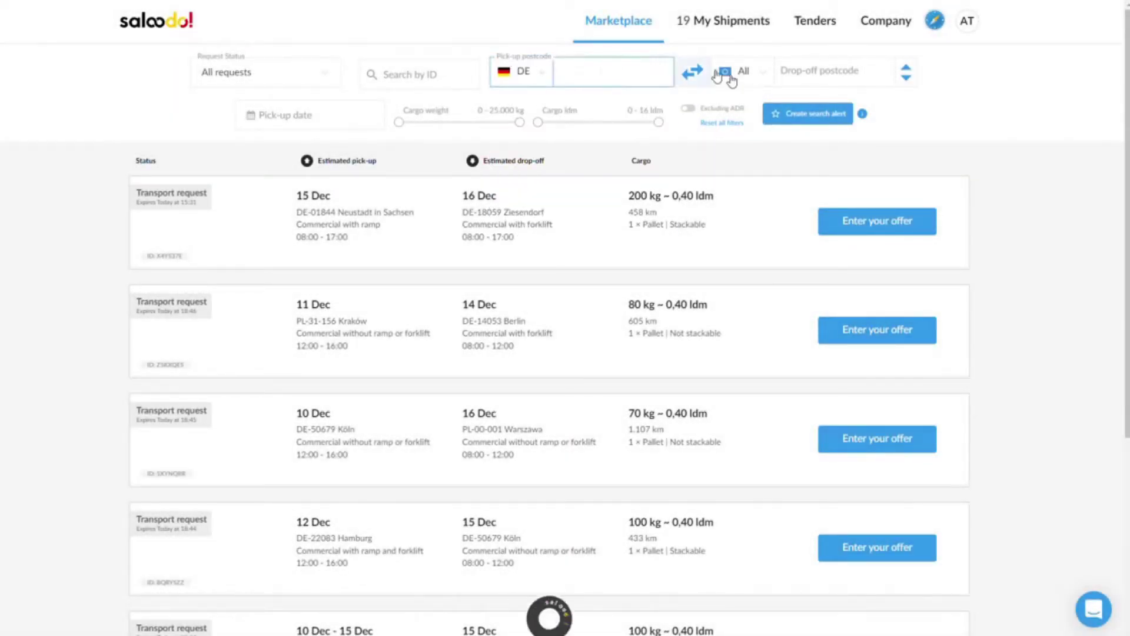
click(744, 81)
text(ger)
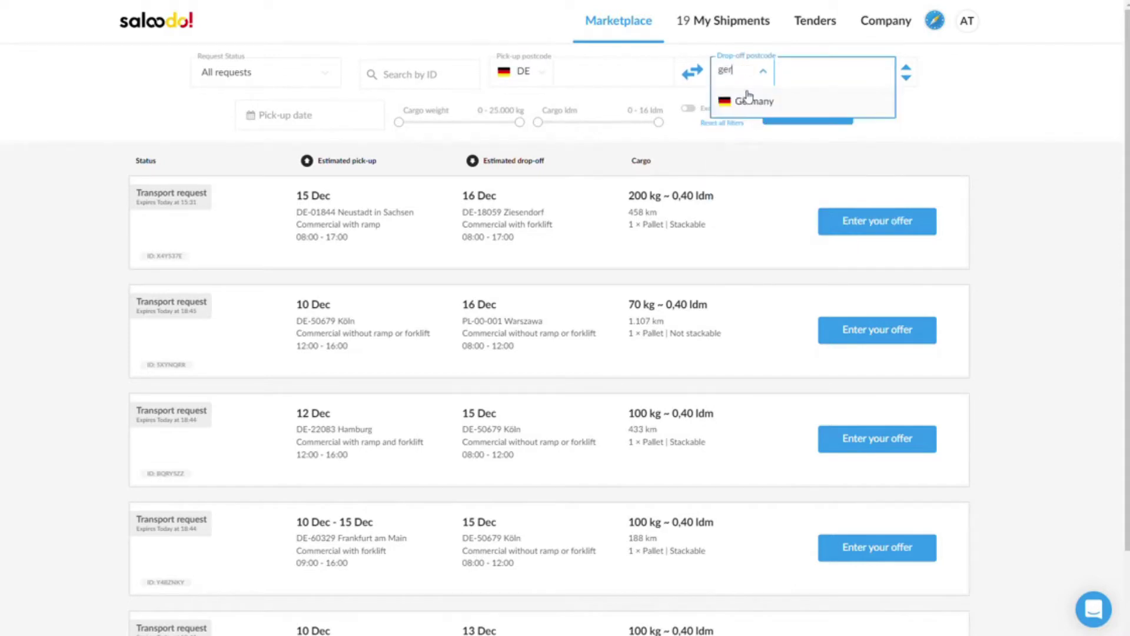
click(750, 101)
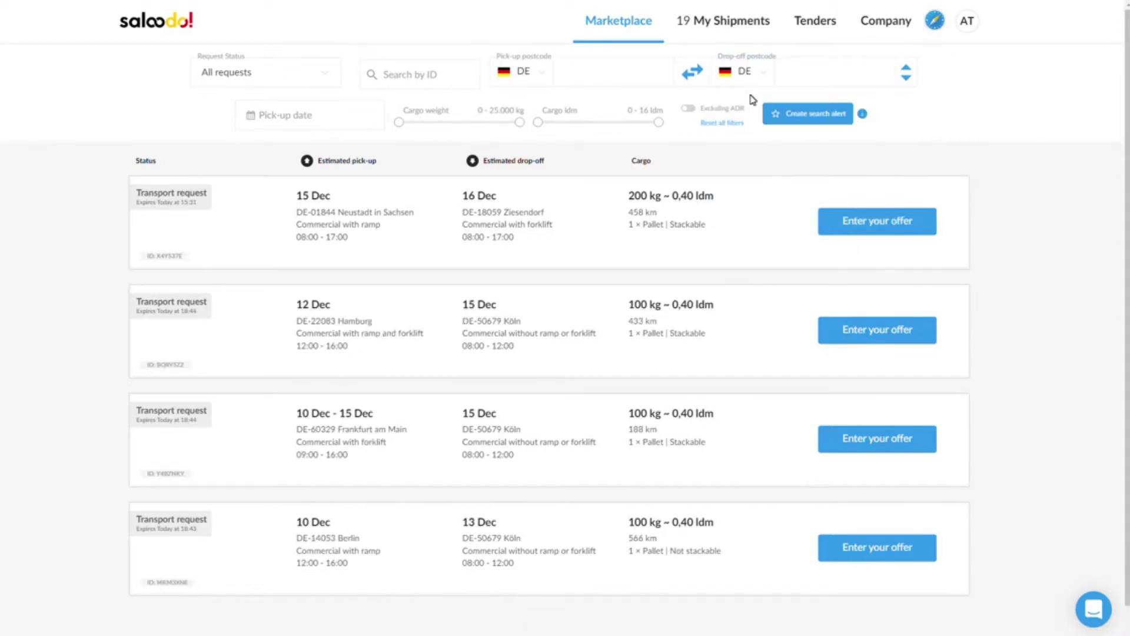
- Set the pick-up date to 10 December 2021 and start a new search alert
click(313, 113)
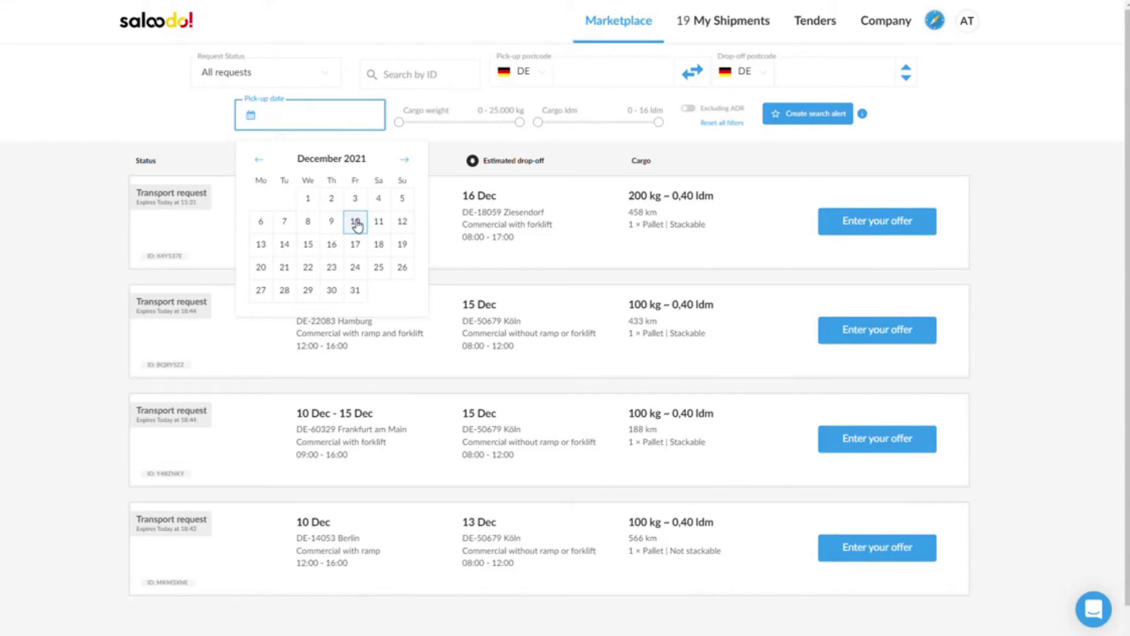
click(358, 222)
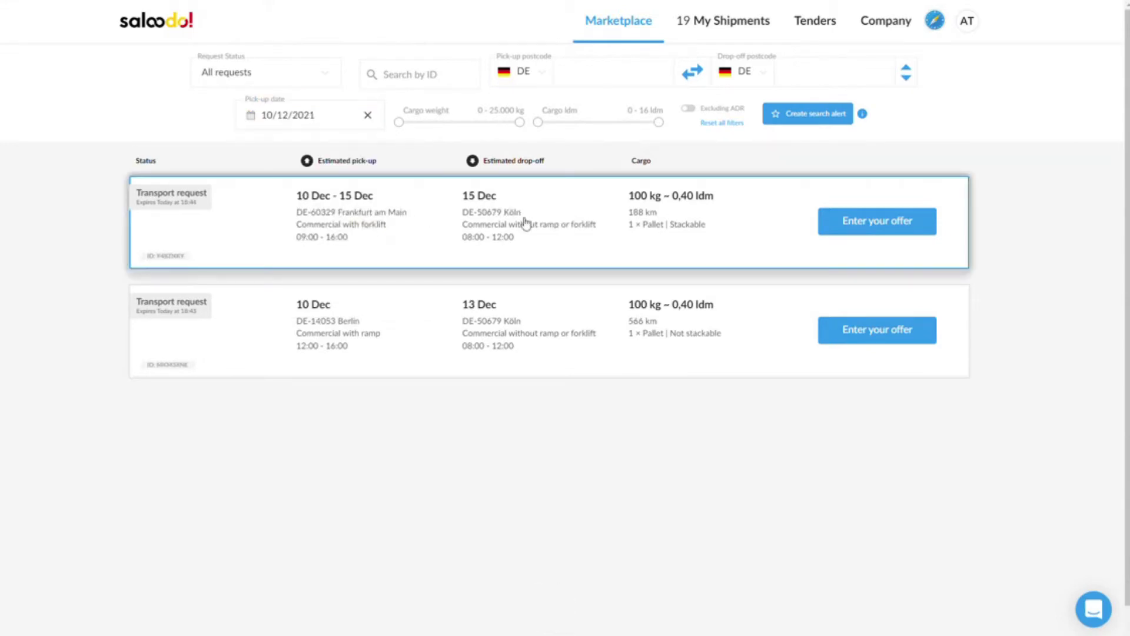
click(797, 128)
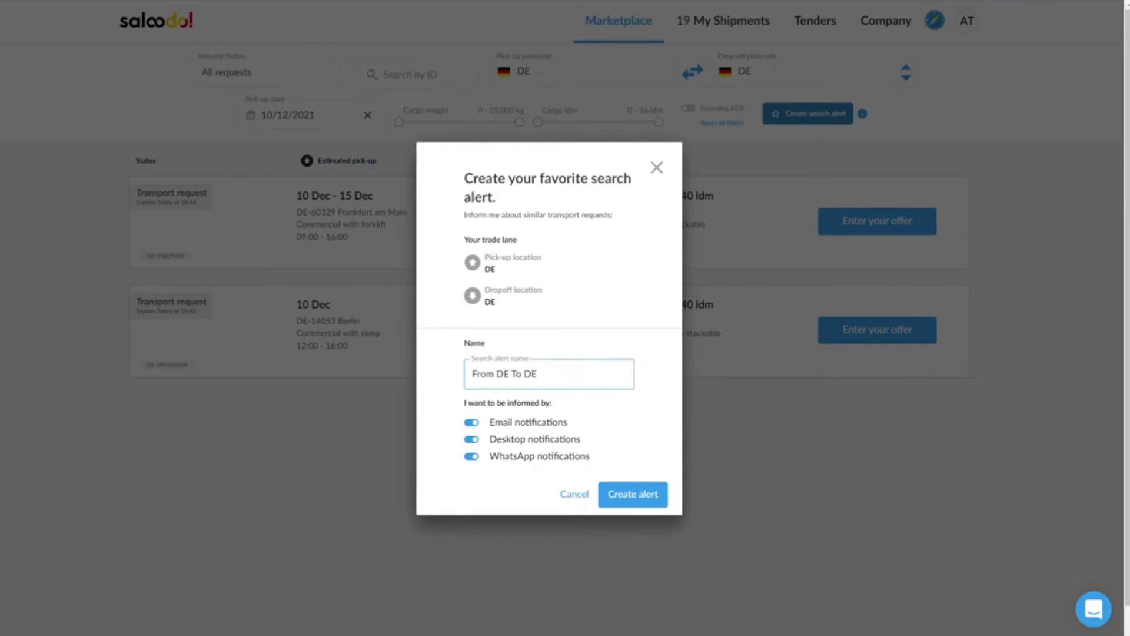
- Create the 'From DE To DE' alert and go to the My search alerts list
click(579, 375)
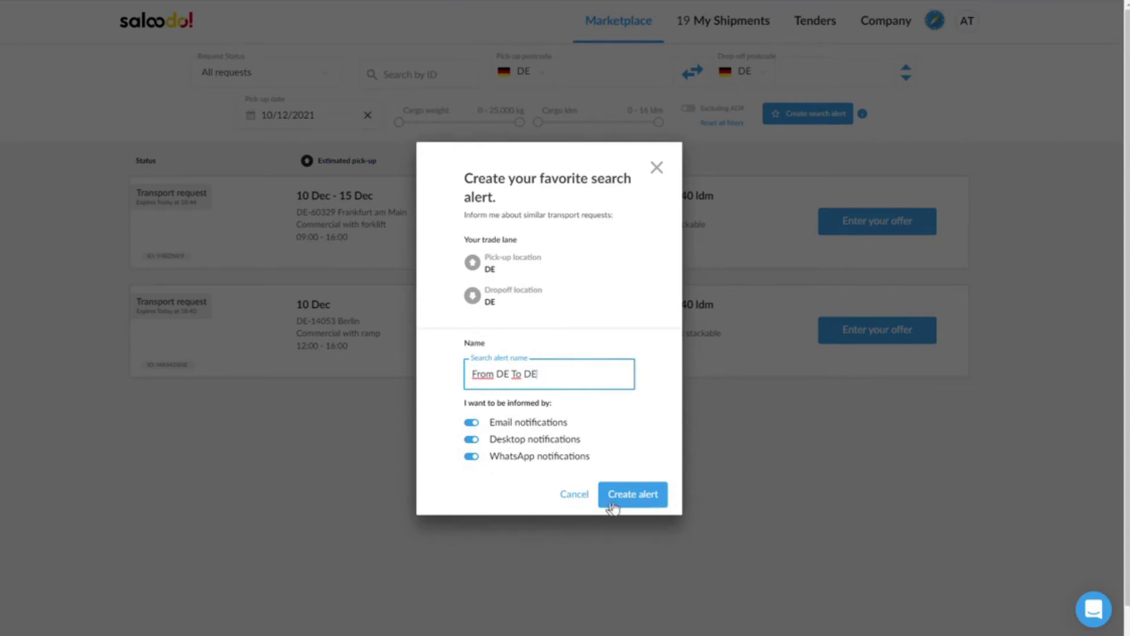
click(631, 494)
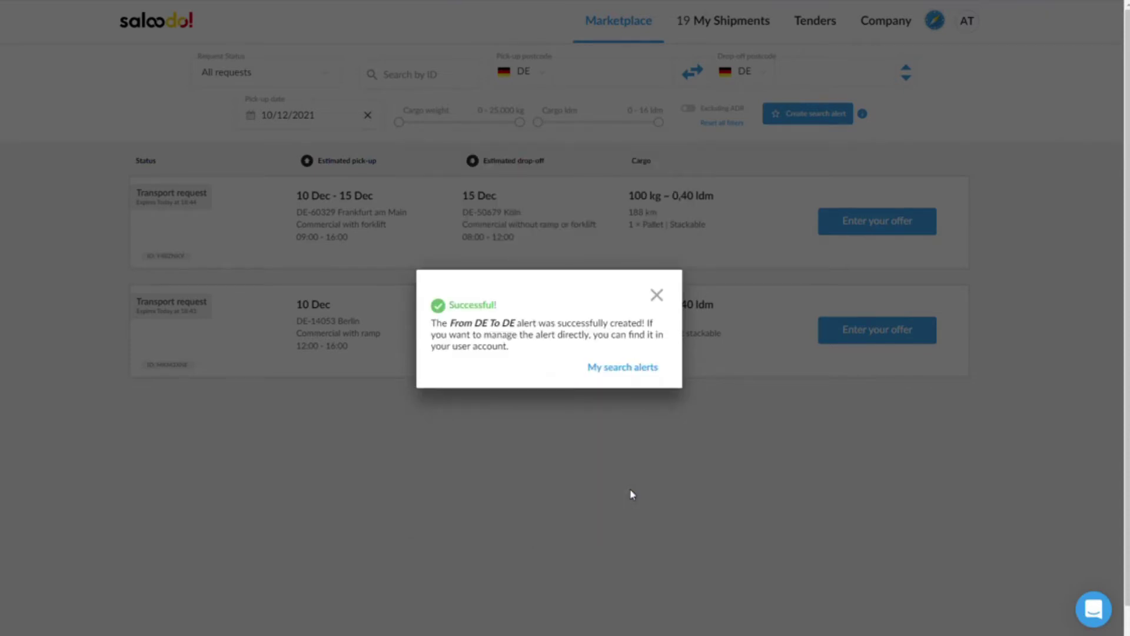
click(614, 368)
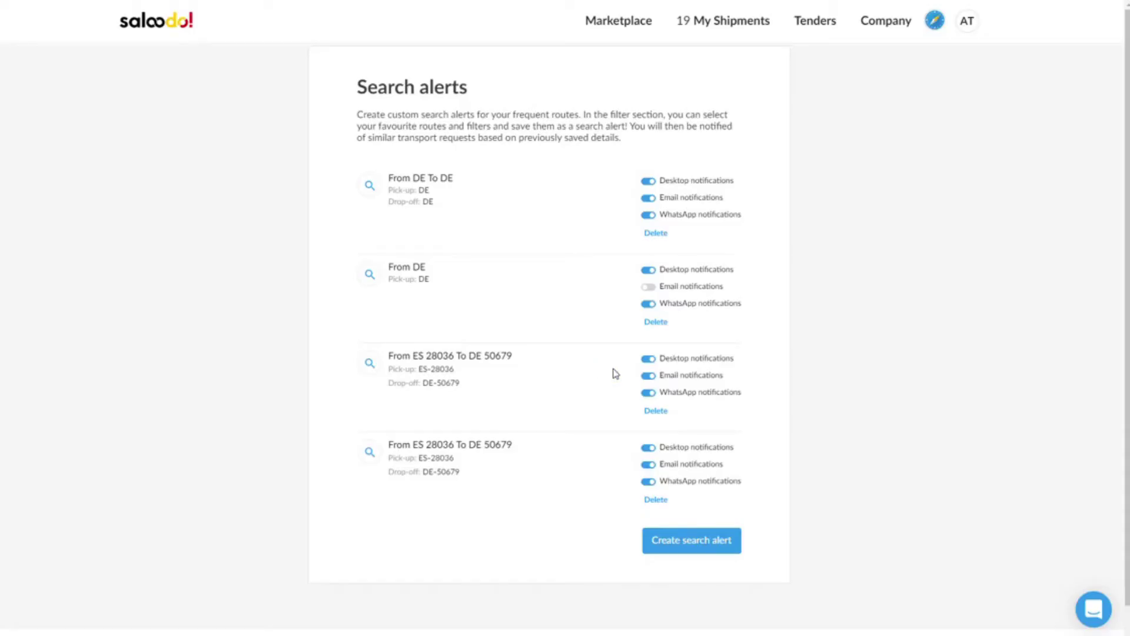